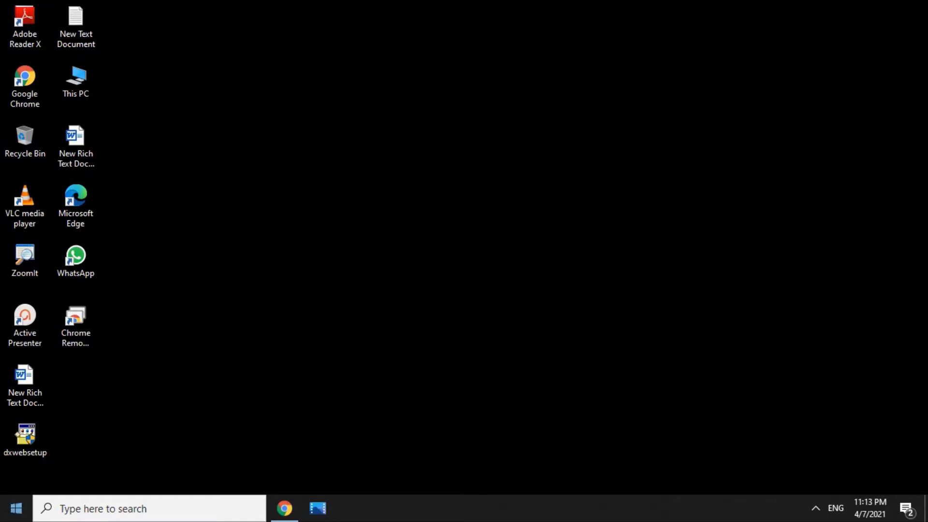
Open the Run dialog and enter the command powercfg.cpl.
right_click(406, 187)
click(445, 227)
right_click(16, 506)
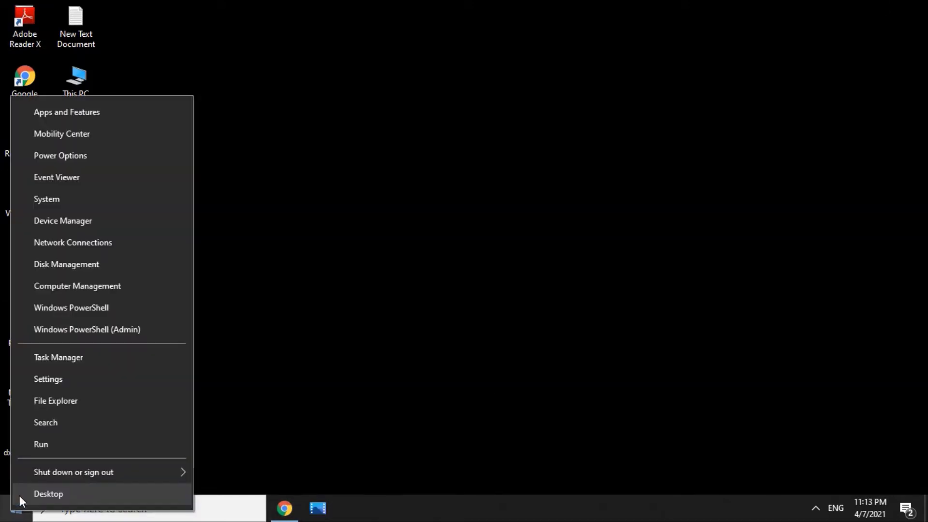
click(35, 446)
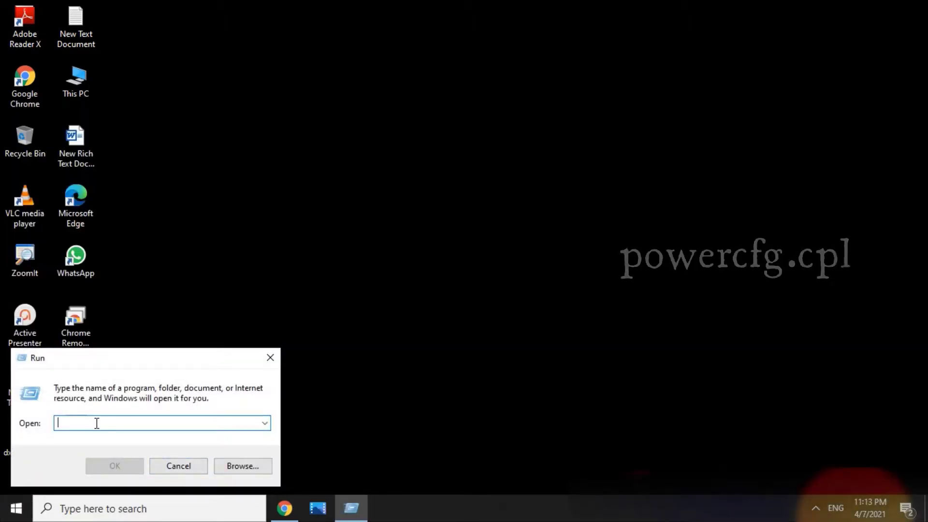
text(p)
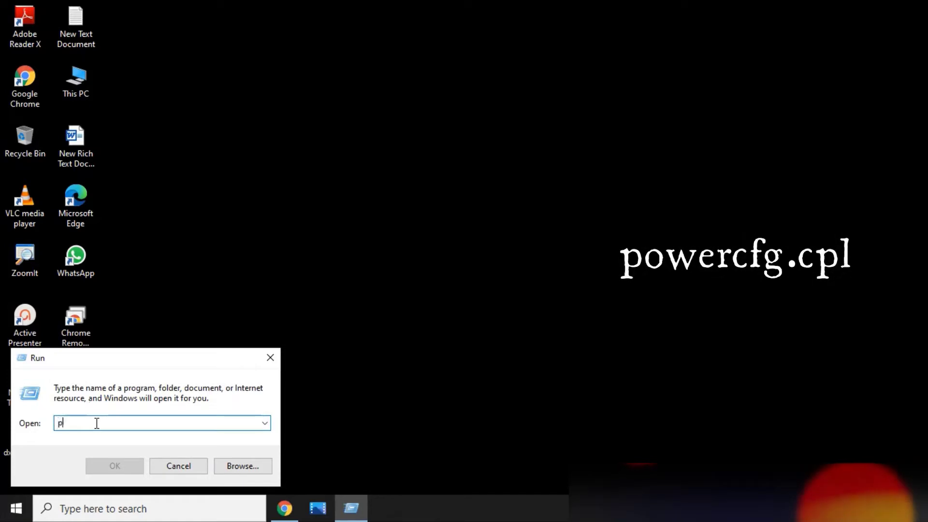
text(owercfg.cpl)
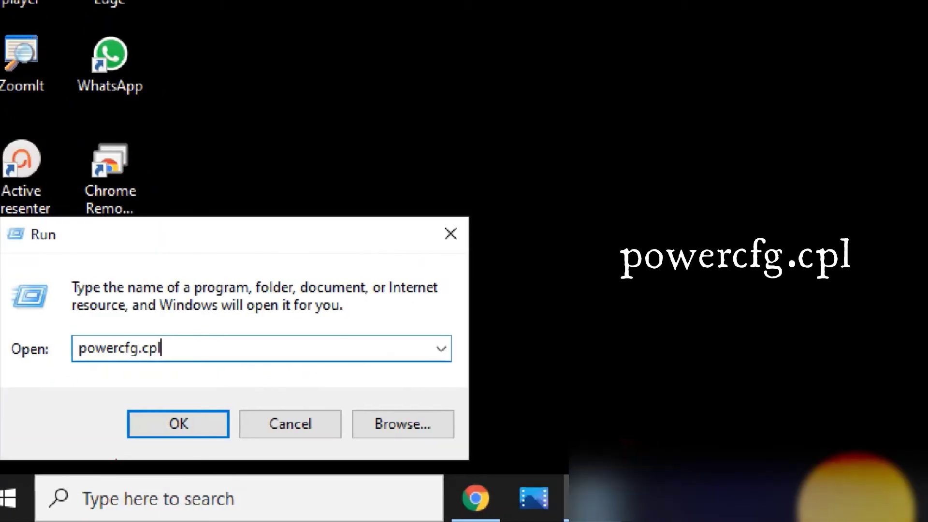
drag(65, 365, 191, 364)
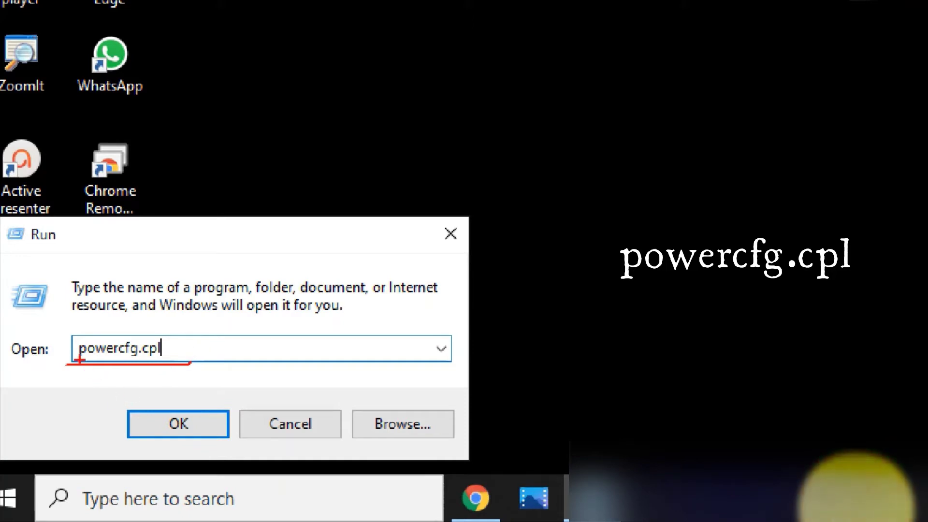
drag(79, 359, 153, 356)
key(Escape)
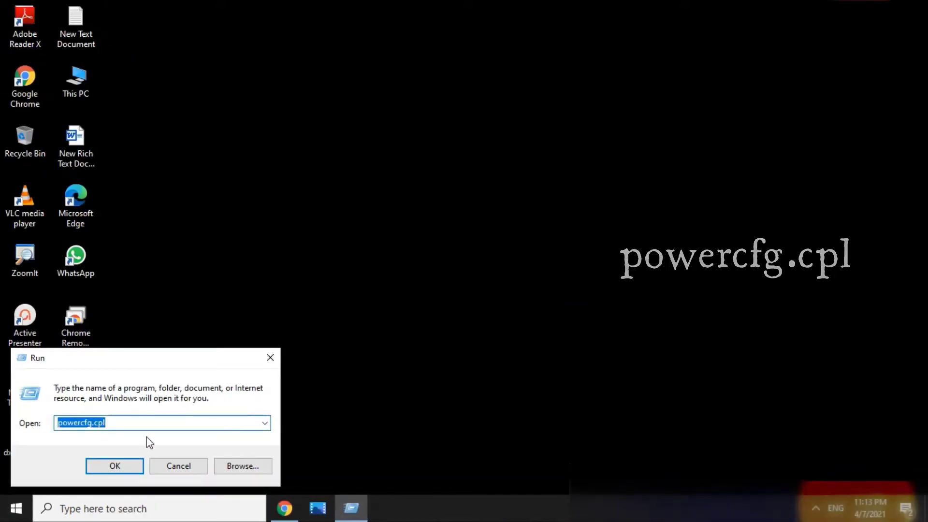
click(128, 427)
key(ctrl+1)
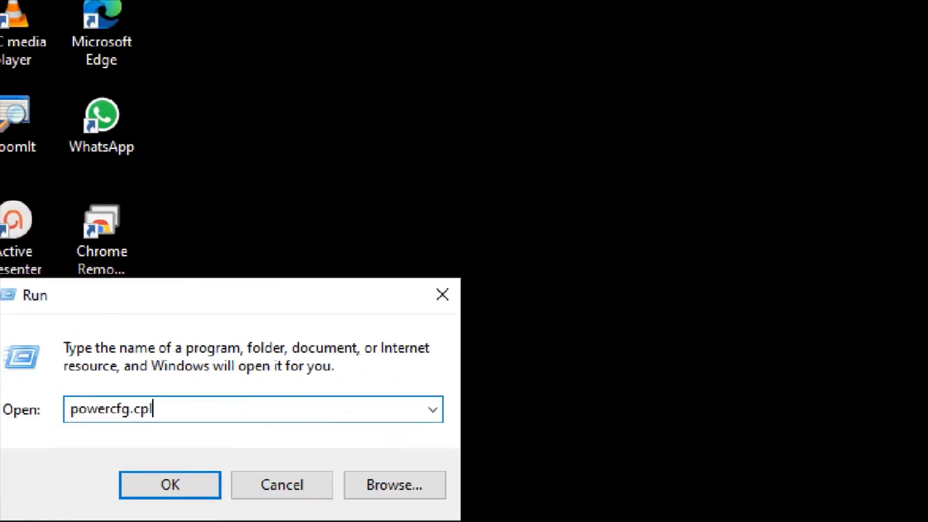
click(59, 434)
drag(96, 426, 114, 426)
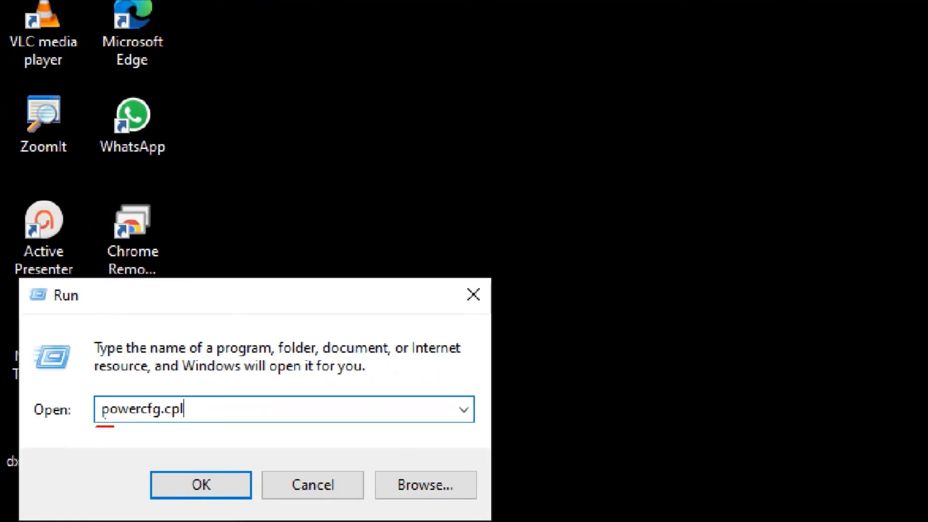
drag(196, 425, 255, 390)
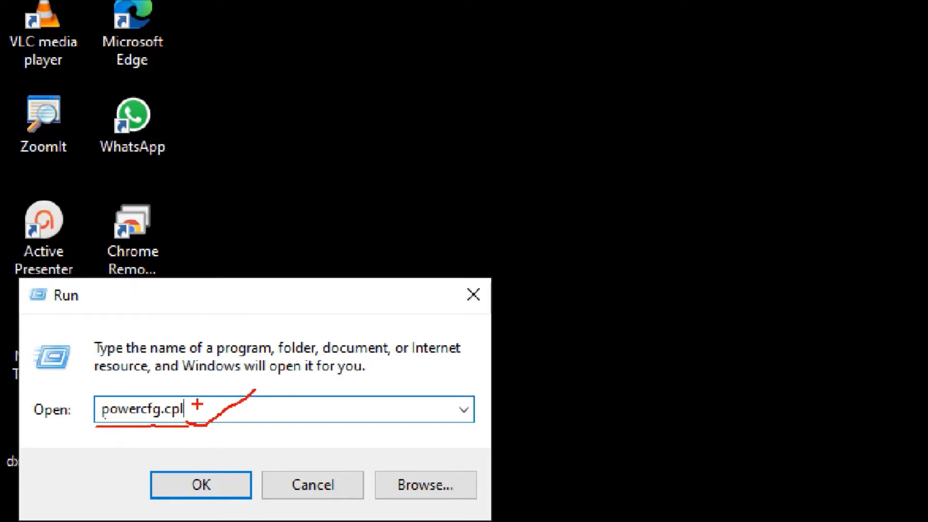
key(Escape)
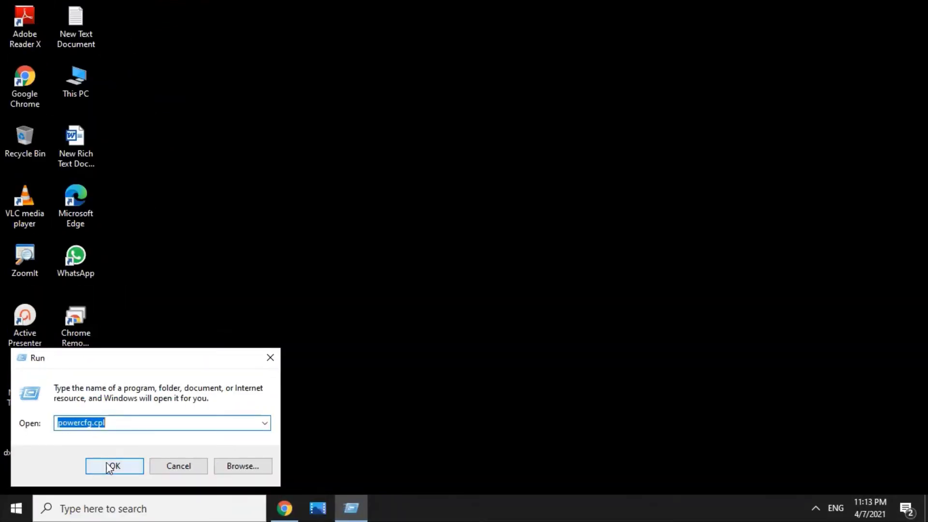
Run the entered command to open Power Options and maximize its window.
click(108, 465)
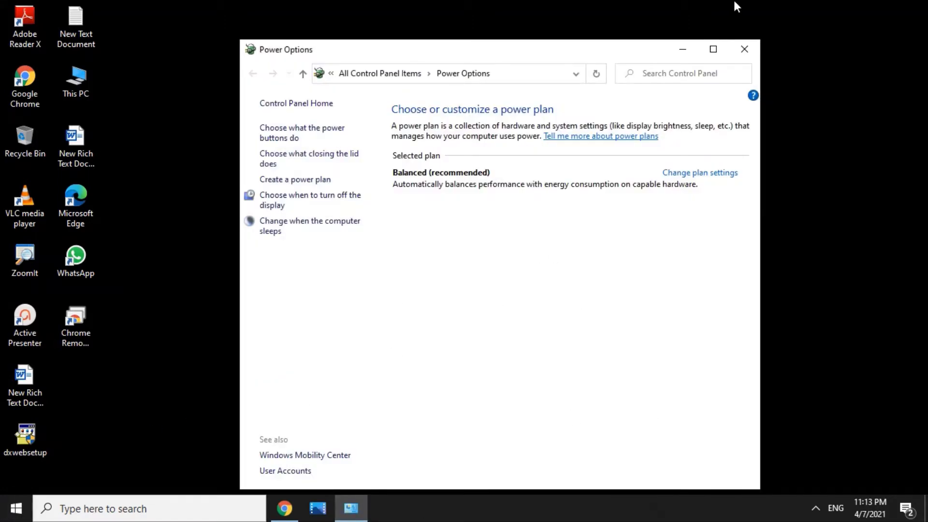
click(713, 49)
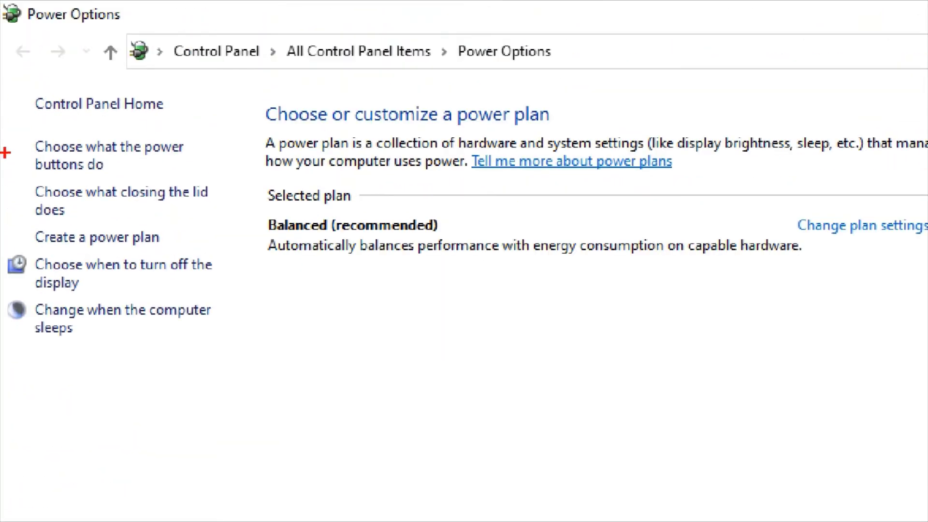
Open the settings for what the power buttons do and unlock the settings that are currently unavailable.
drag(36, 155, 206, 154)
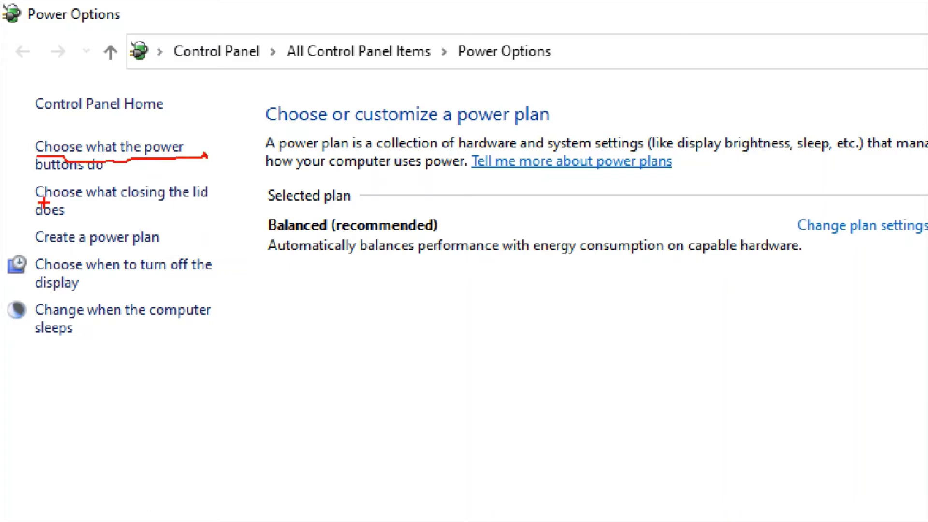
drag(29, 178, 108, 168)
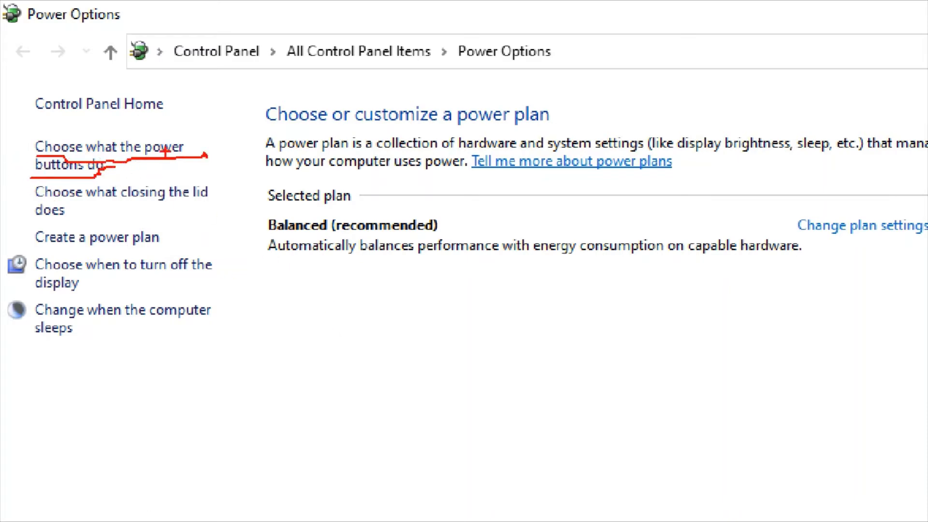
key(Escape)
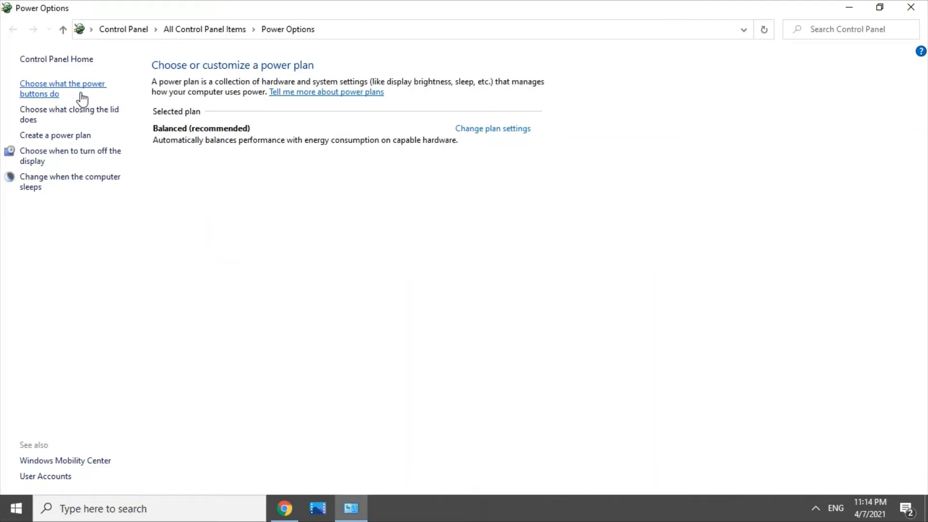
click(44, 91)
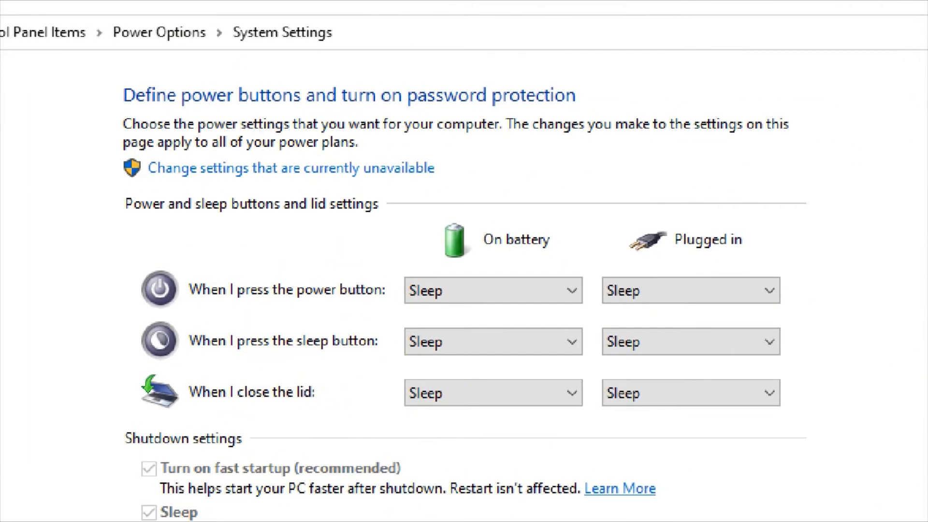
mouse_move(130, 178)
mouse_down()
mouse_move(210, 185)
mouse_move(425, 170)
mouse_up()
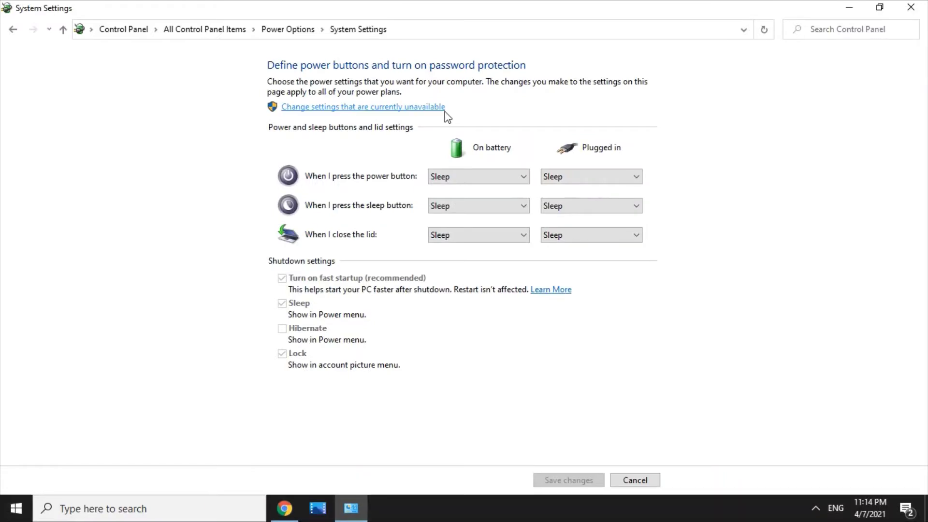
drag(163, 118, 405, 125)
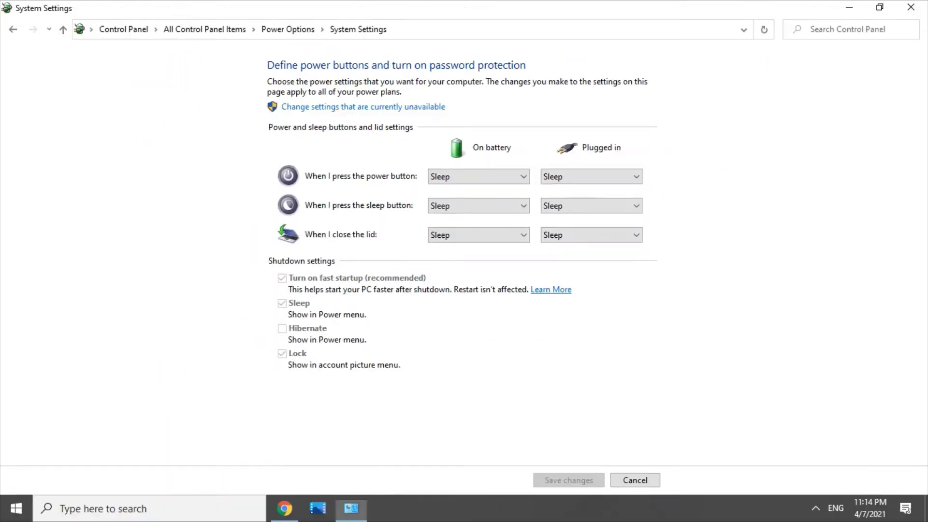
click(337, 107)
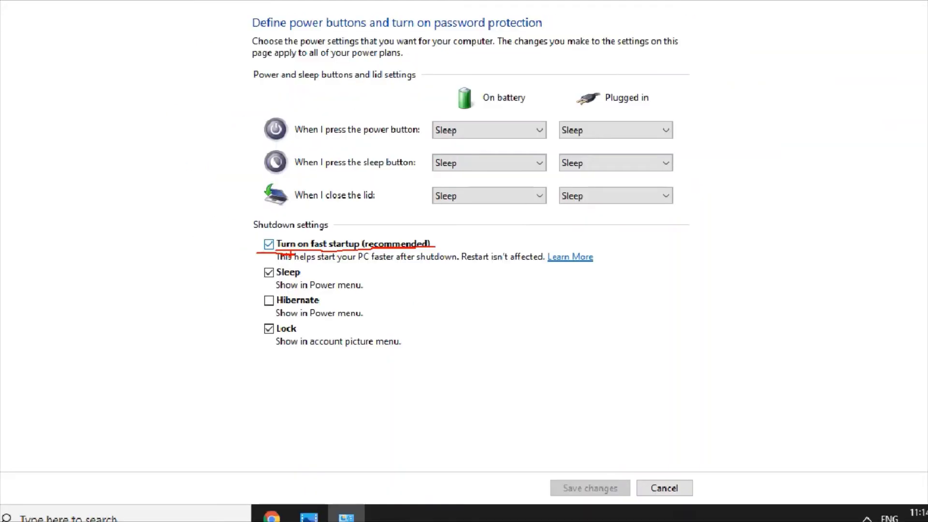
Disable the fast startup option in the shutdown settings and close the System Settings window.
click(281, 264)
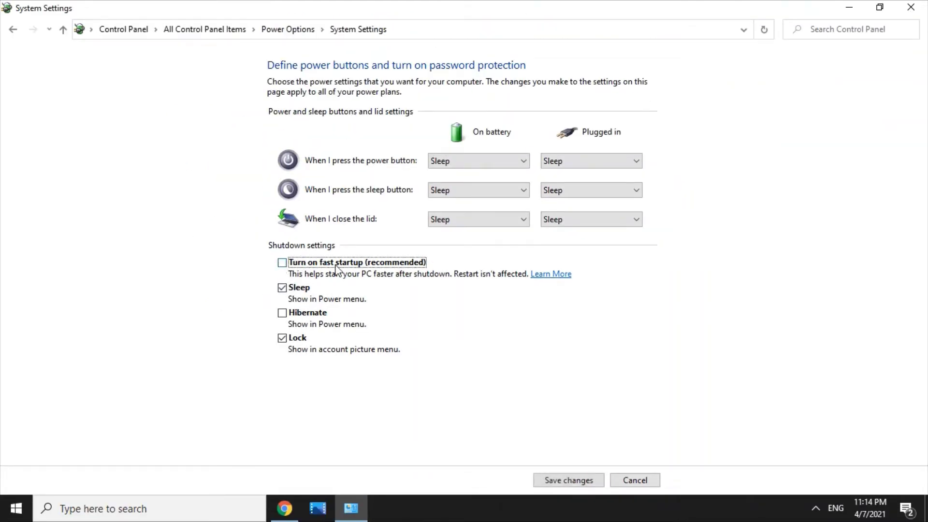
drag(278, 271, 458, 269)
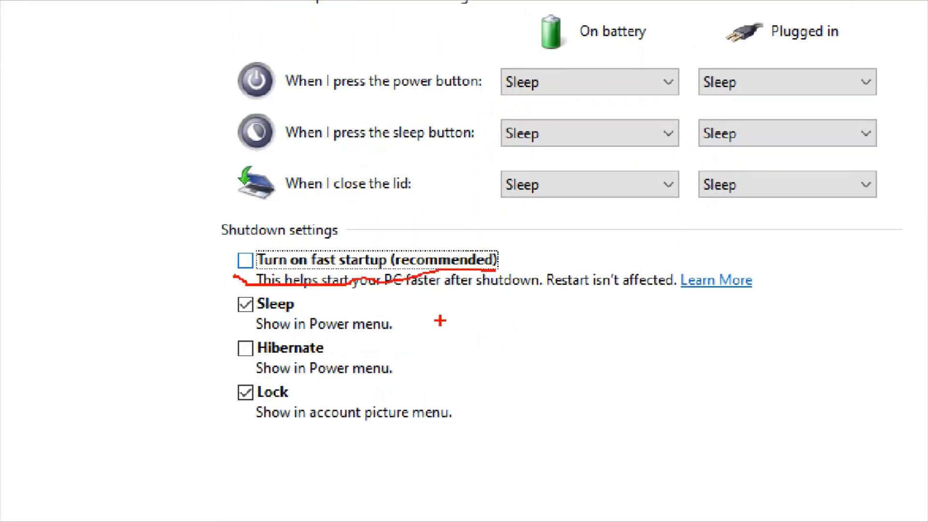
drag(440, 321, 643, 275)
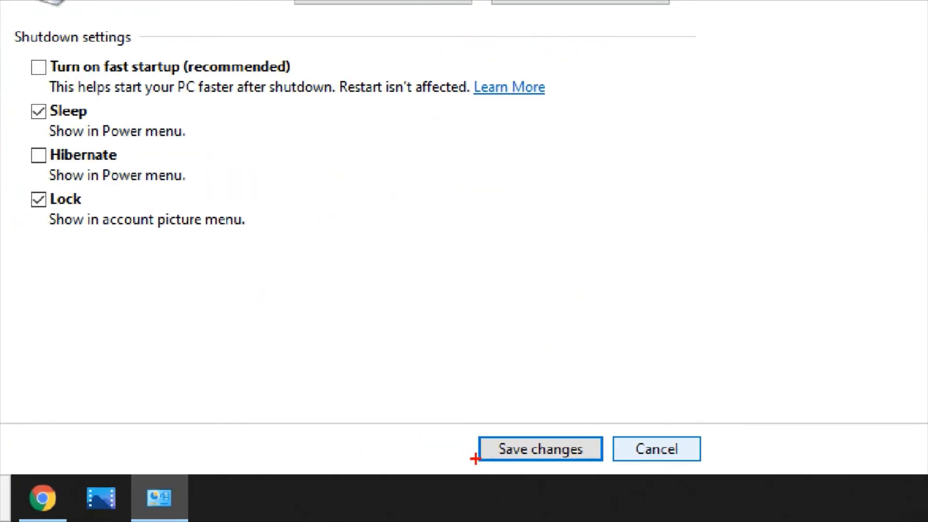
drag(477, 459, 561, 455)
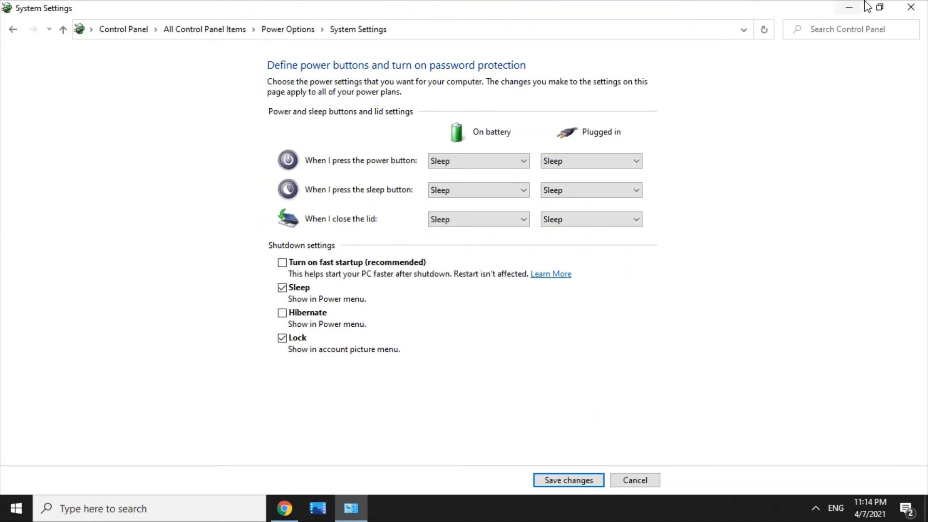
click(911, 7)
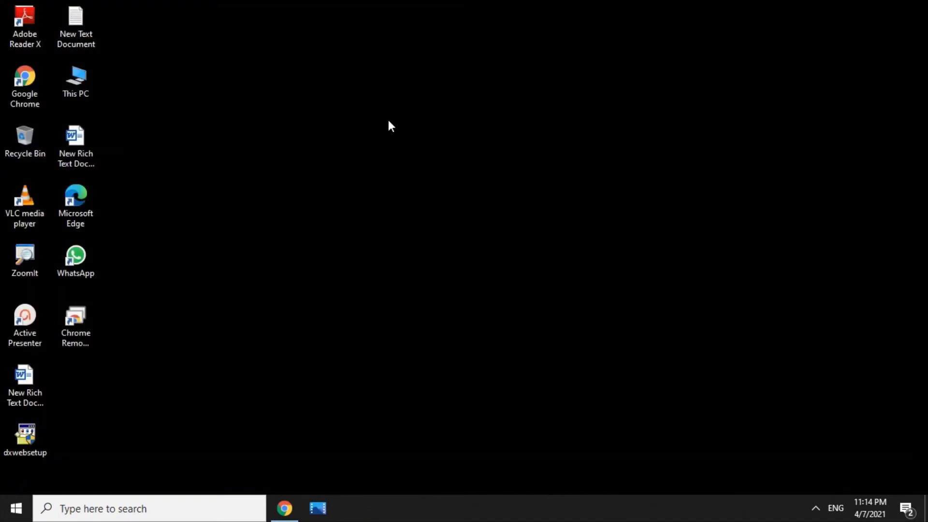
Search Windows for "power" and open Power & sleep settings.
click(85, 506)
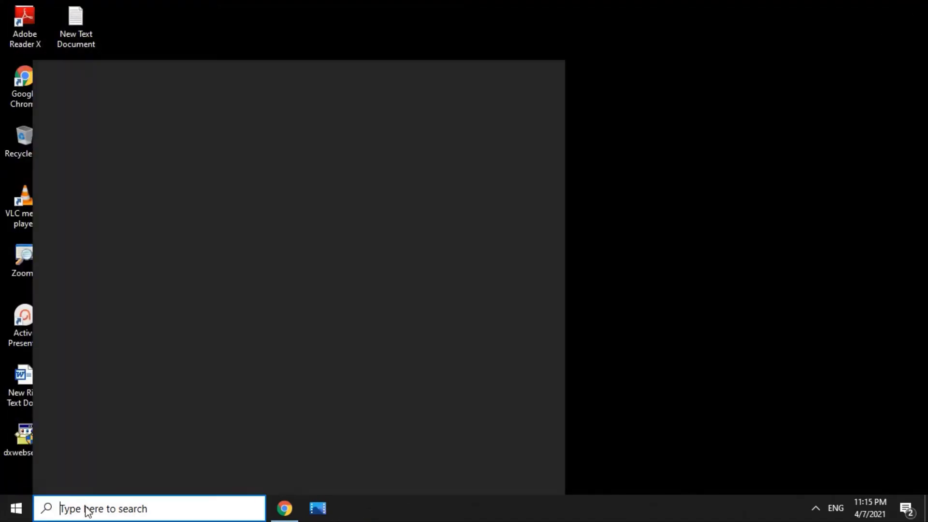
text(powet)
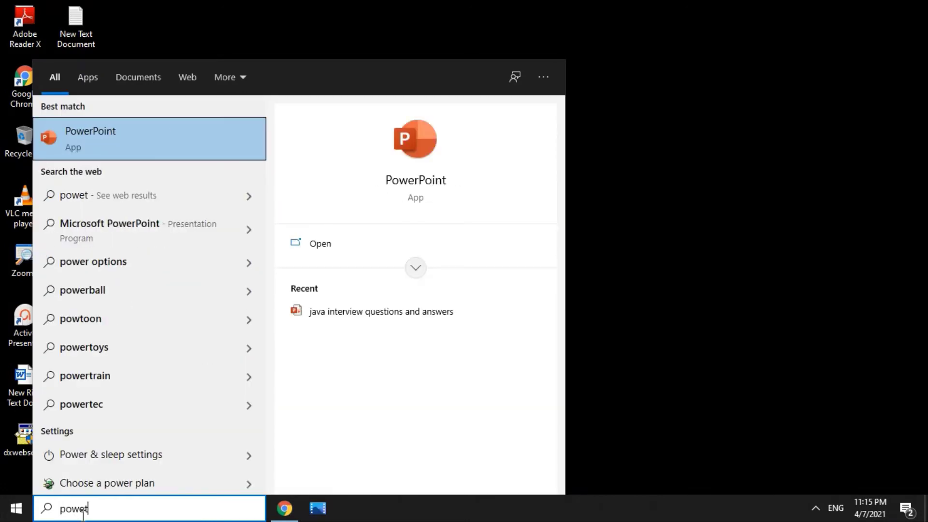
key(BackSpace)
text(r)
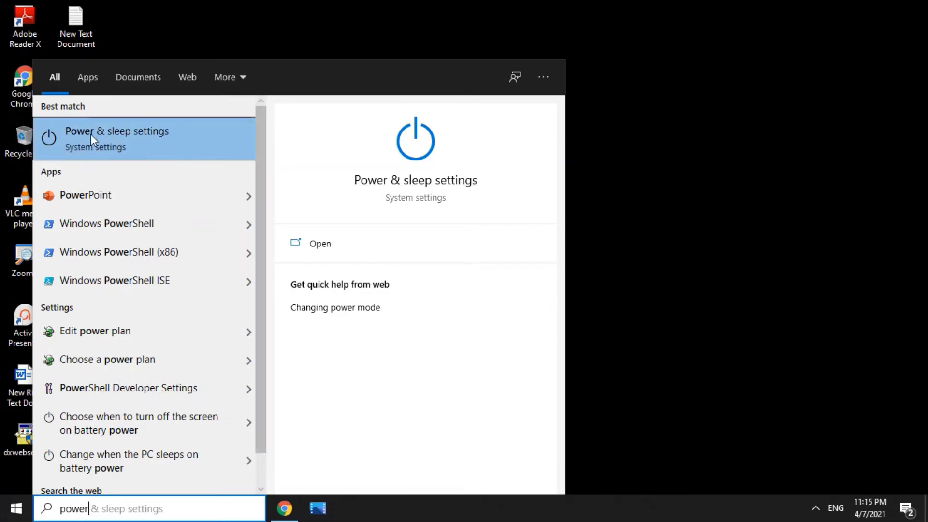
click(134, 144)
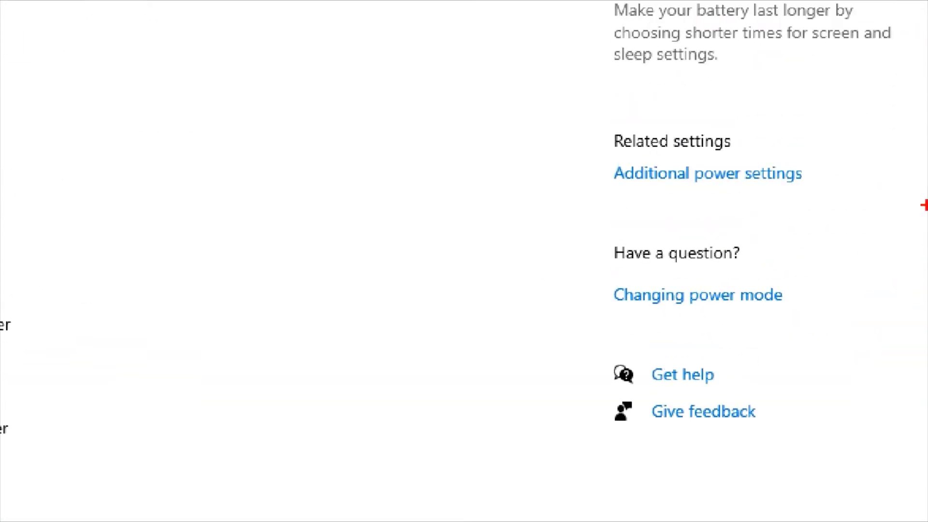
Open the additional power settings related to Power & sleep.
drag(632, 191, 831, 183)
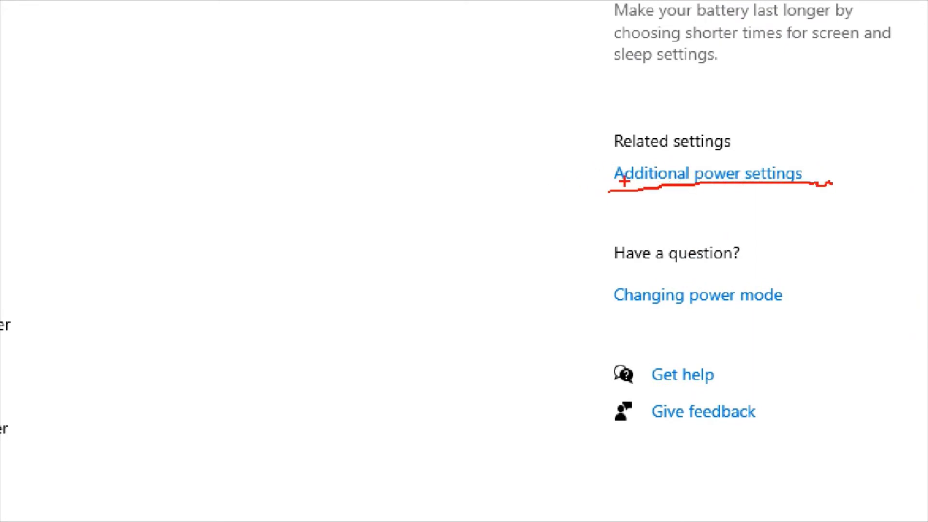
key(Escape)
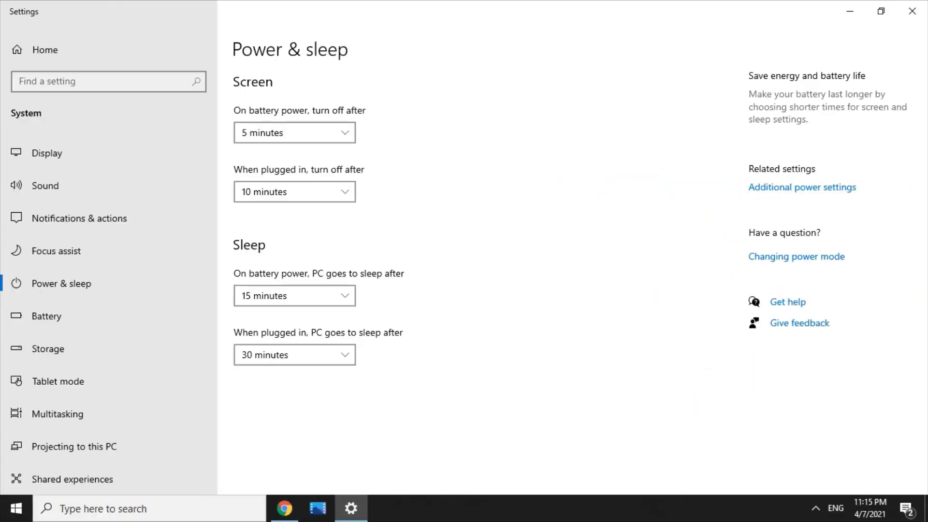
click(800, 189)
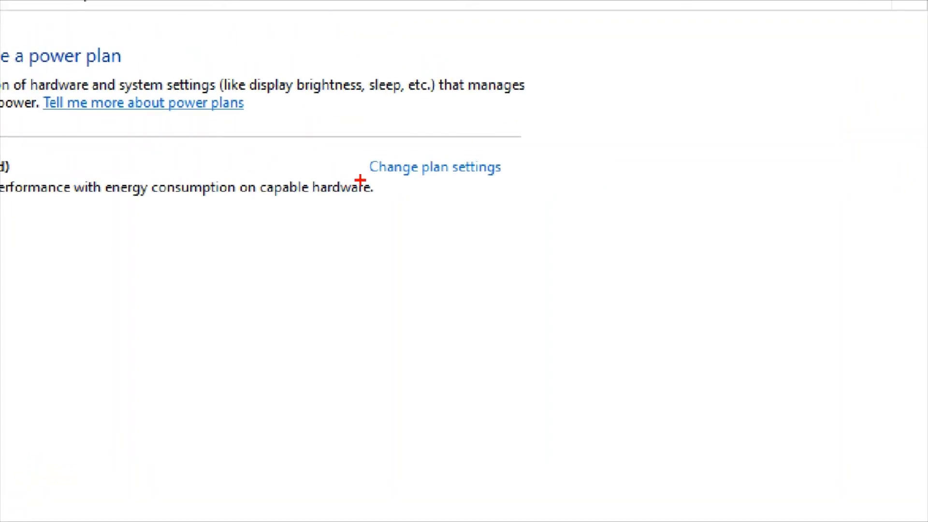
Open the plan settings of the Balanced (recommended) power plan.
drag(371, 178, 539, 180)
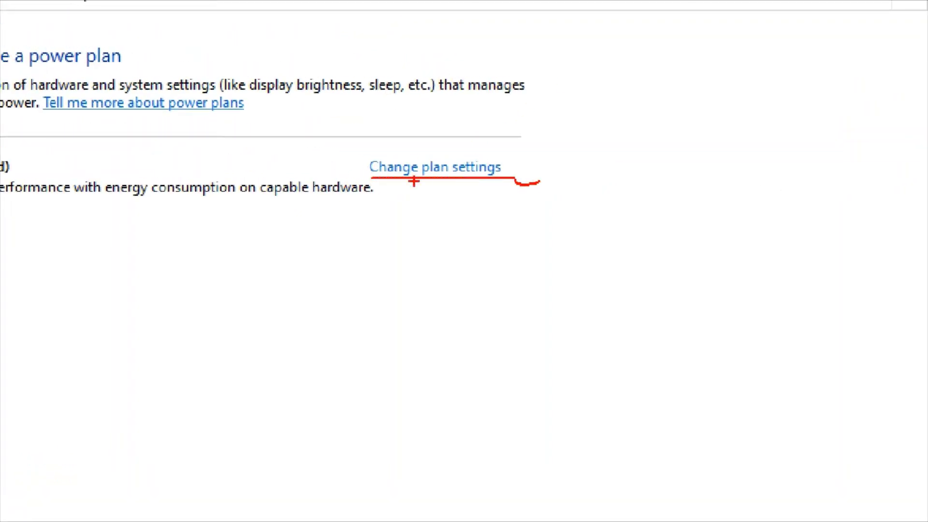
key(Escape)
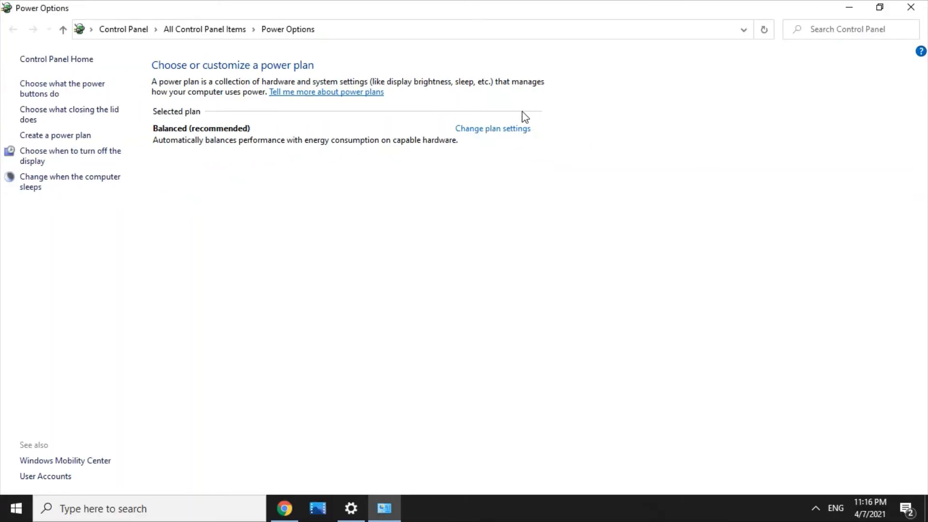
click(497, 129)
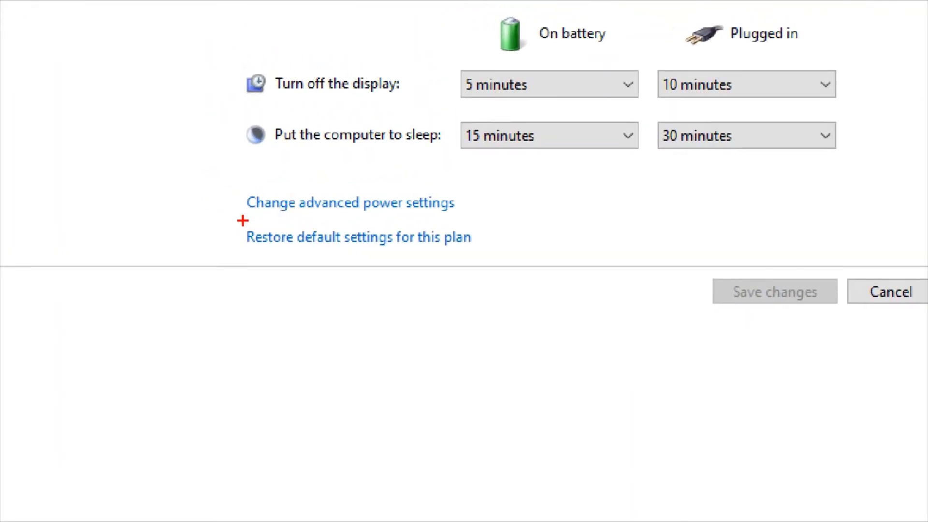
drag(265, 214, 378, 209)
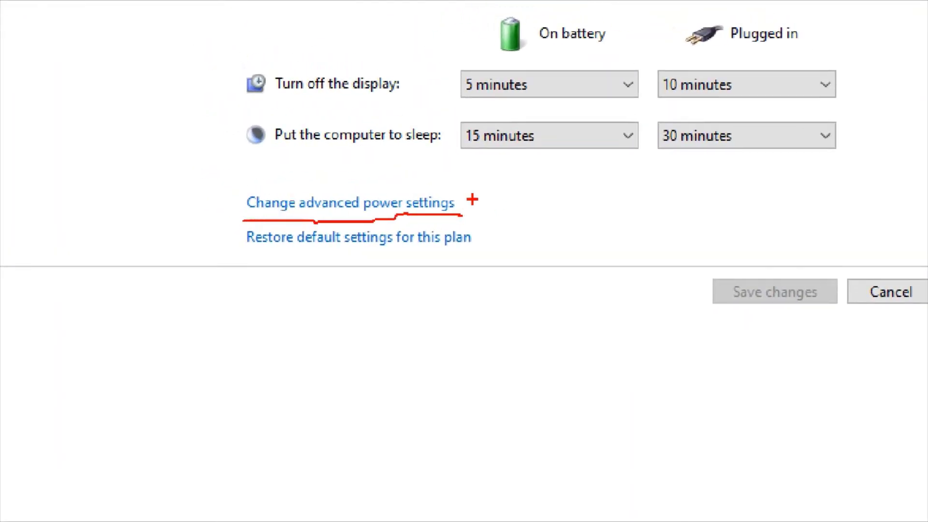
Open the advanced power settings of the Balanced plan and expand Link State Power Management under PCI Express.
click(382, 208)
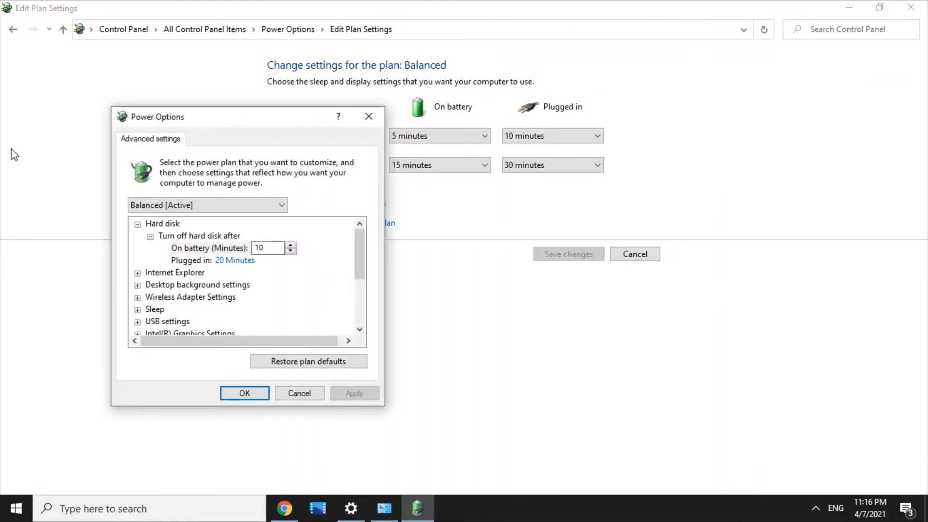
scroll(166, 312, down, 1)
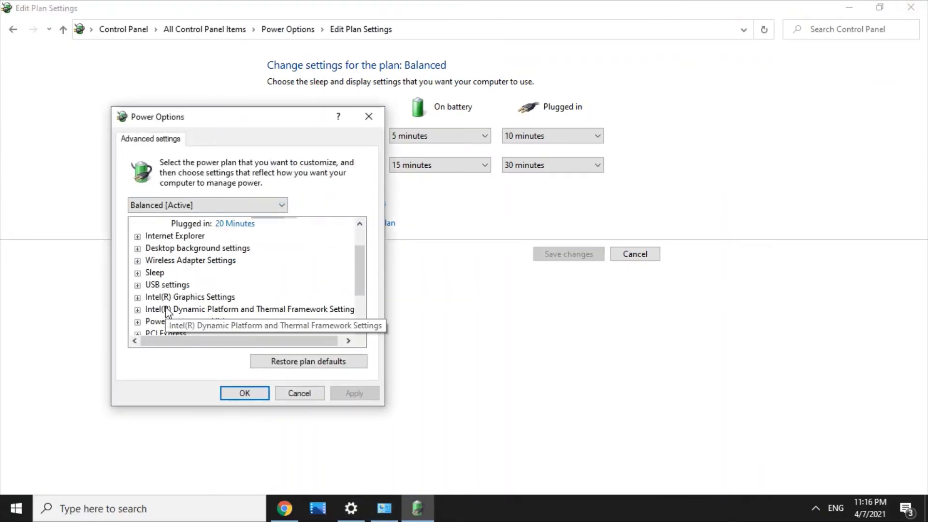
scroll(166, 312, down, 1)
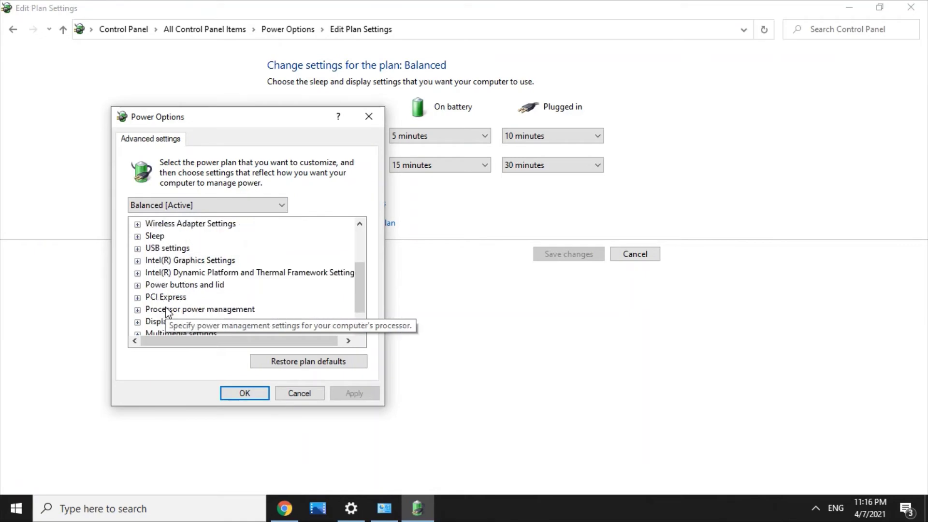
scroll(167, 312, down, 1)
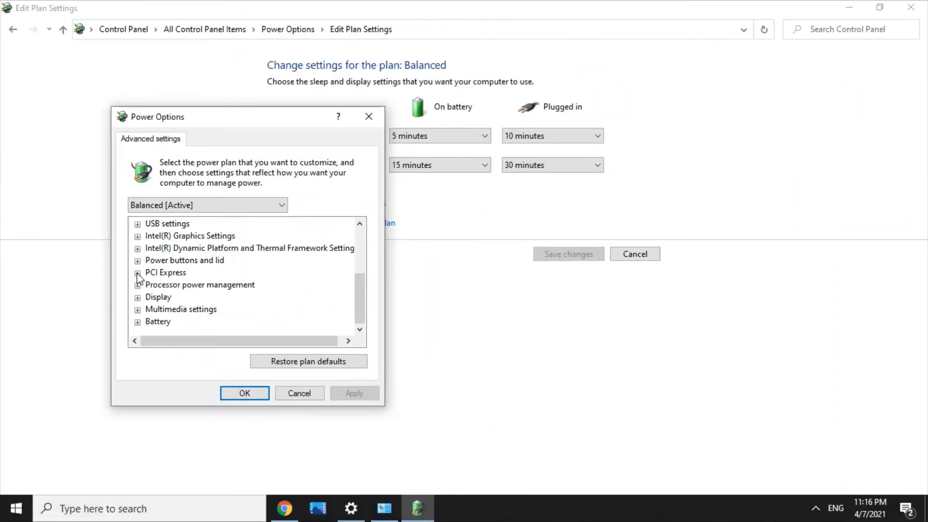
click(138, 273)
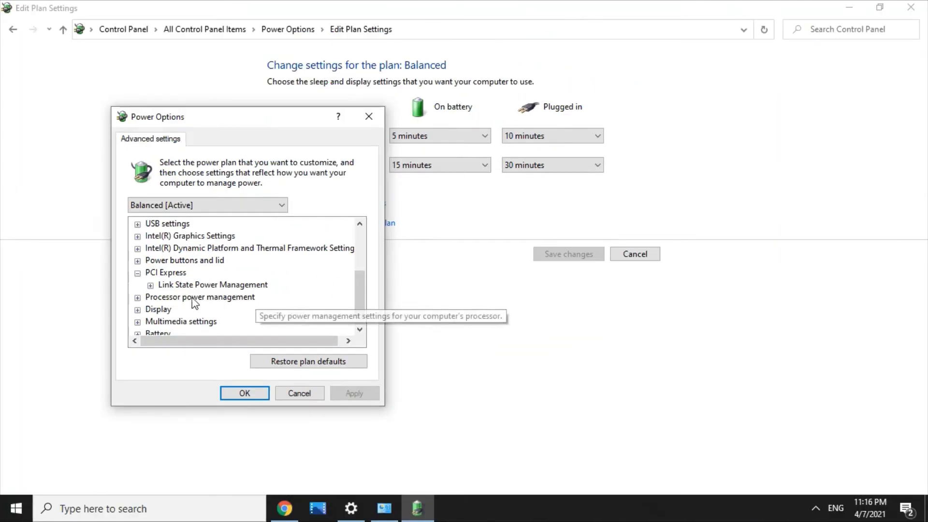
click(151, 285)
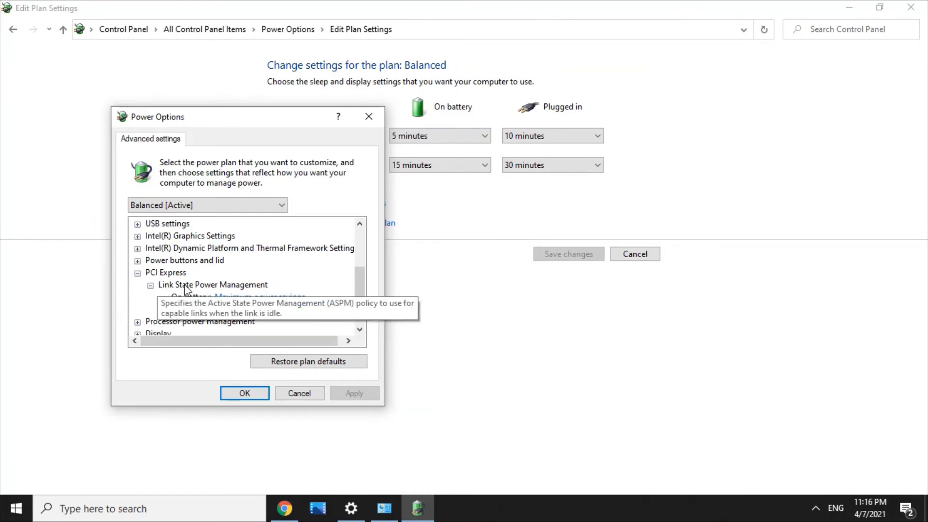
scroll(186, 289, down, 1)
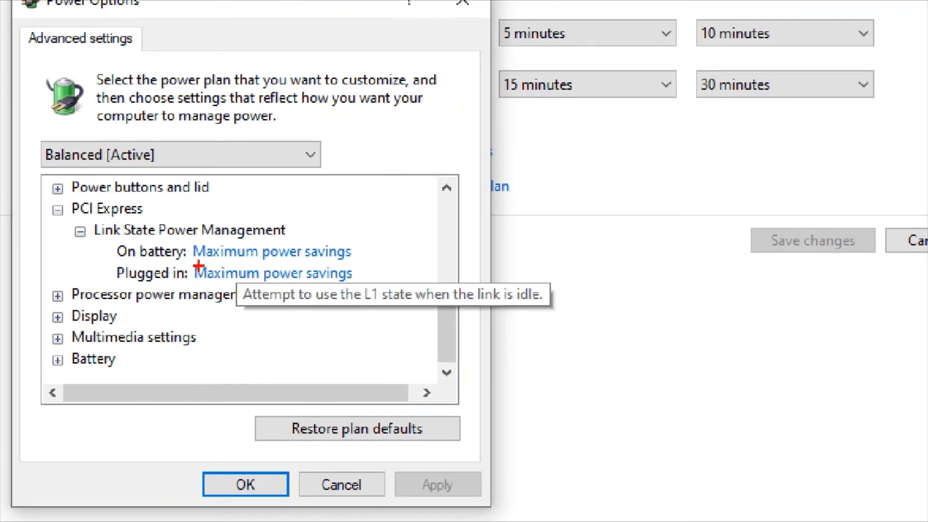
drag(198, 265, 365, 266)
drag(190, 281, 352, 291)
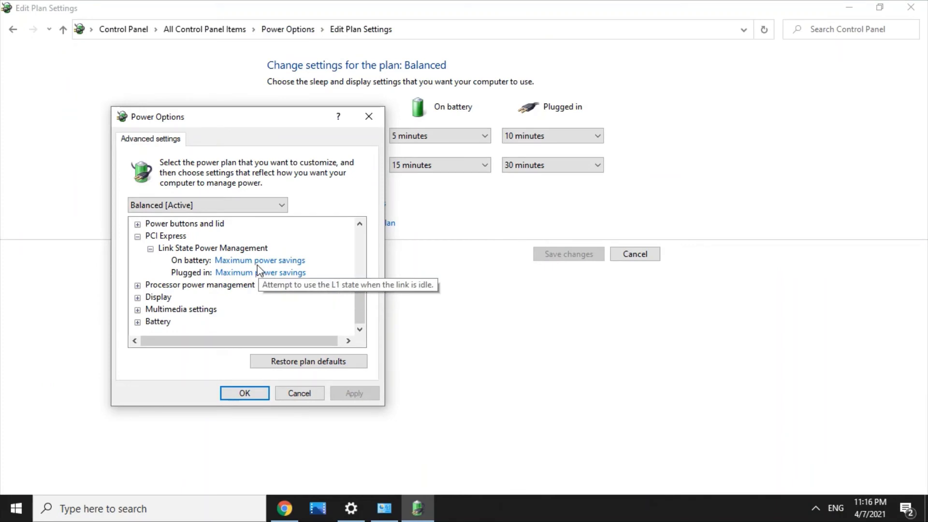
Set Link State Power Management to Off for both On battery and Plugged in.
click(258, 249)
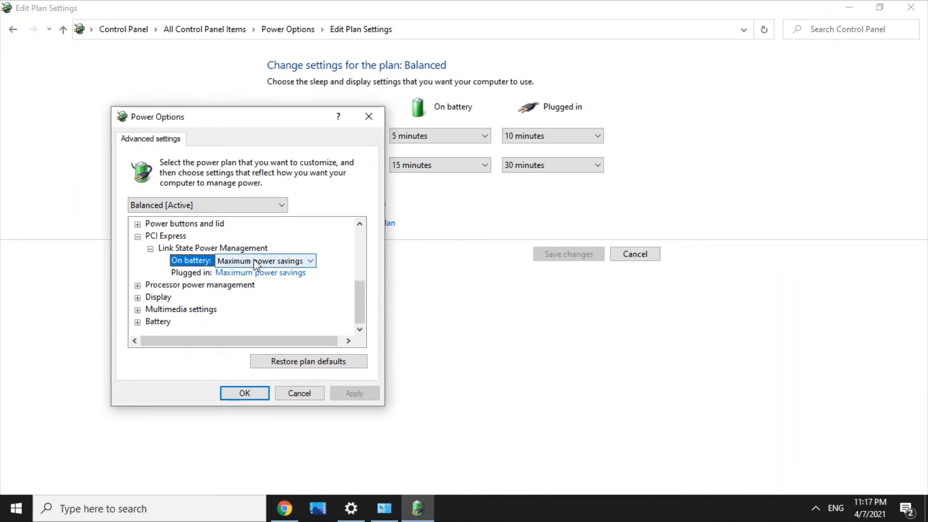
click(254, 260)
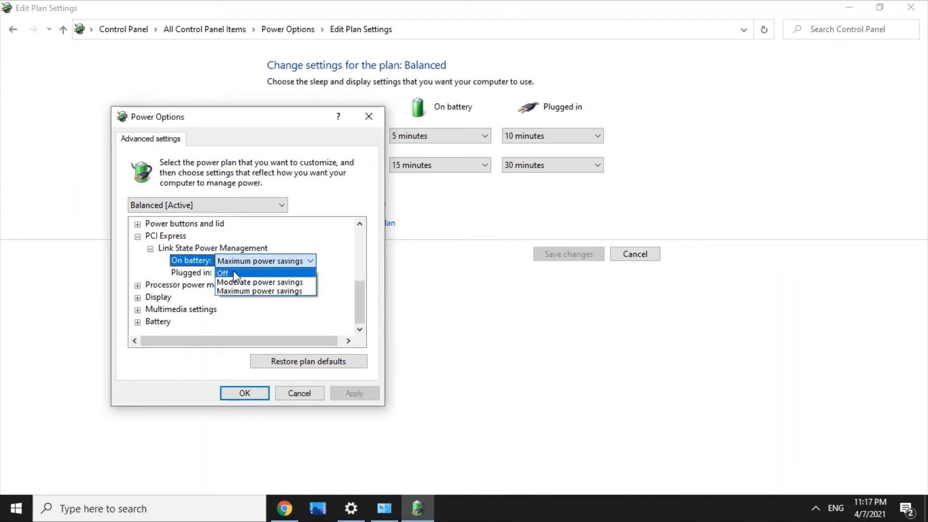
click(241, 273)
click(240, 273)
click(240, 273)
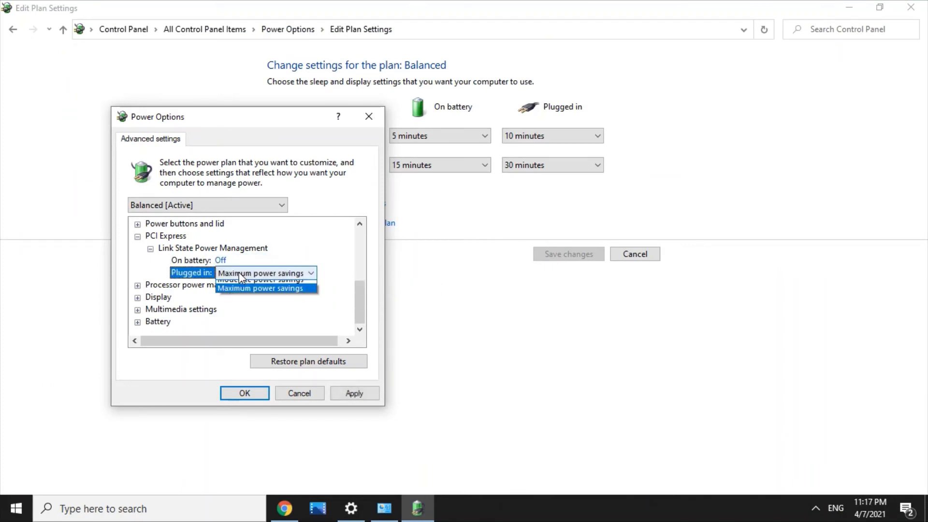
click(234, 286)
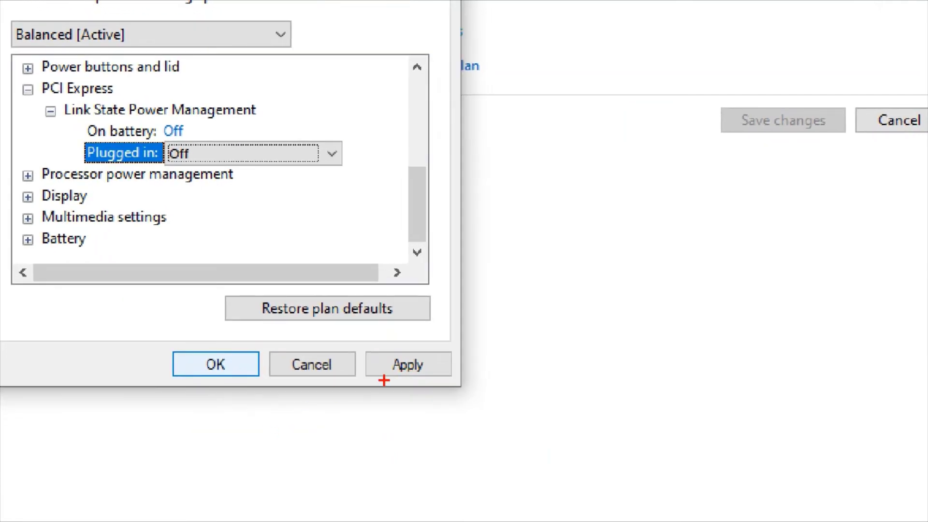
Close the Power Options dialog and the Edit Plan Settings window.
drag(222, 383, 277, 382)
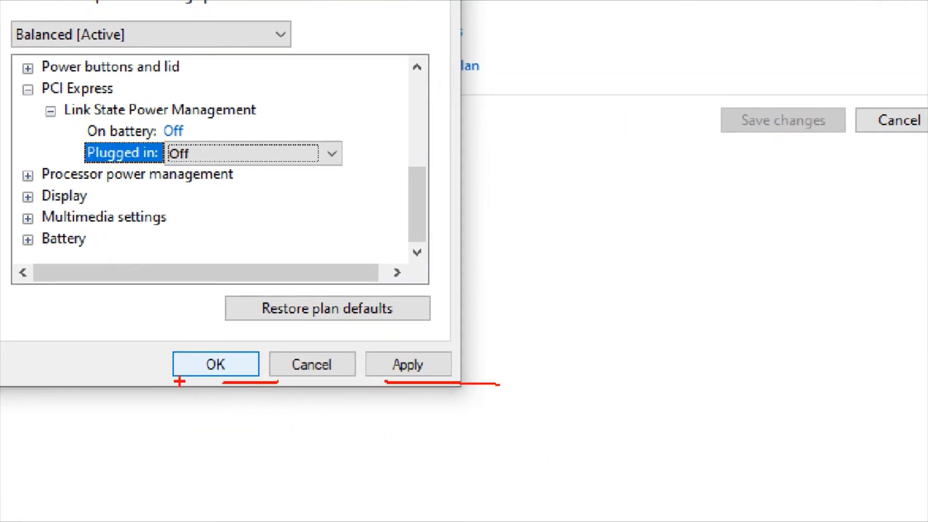
drag(179, 382, 224, 382)
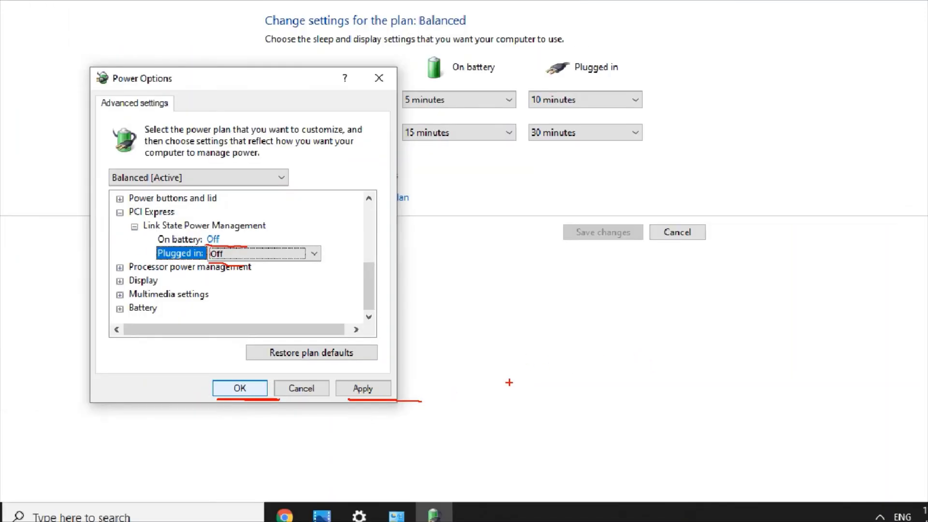
click(370, 117)
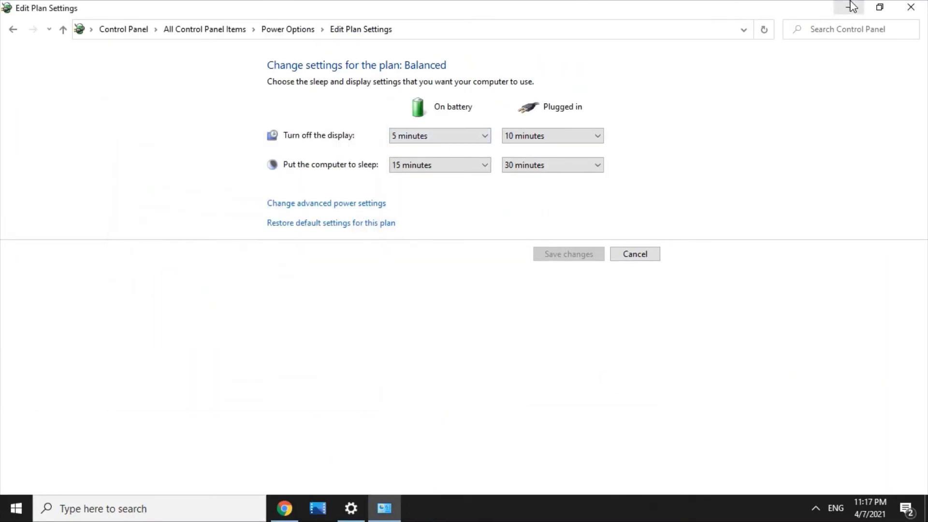
click(910, 7)
Search Windows for "cmd" and run Command Prompt as administrator.
click(155, 509)
text(cmd)
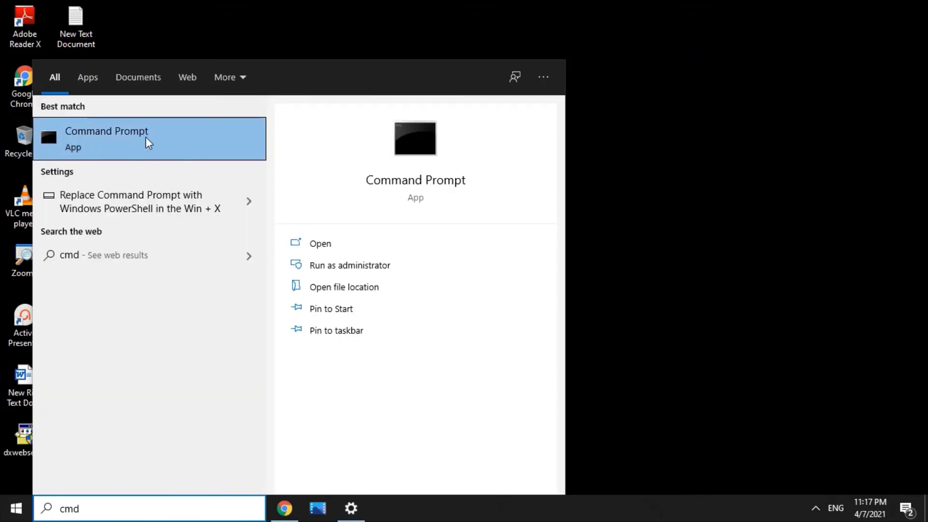
right_click(115, 145)
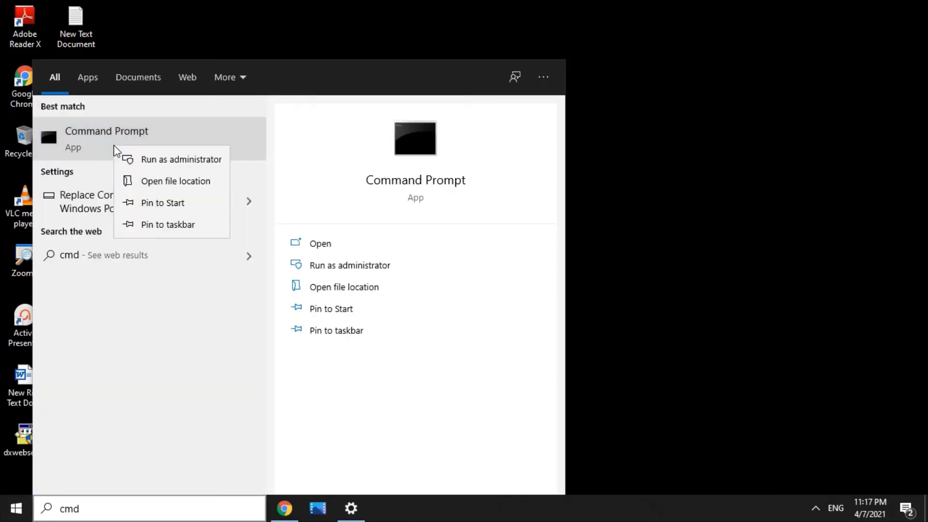
click(175, 162)
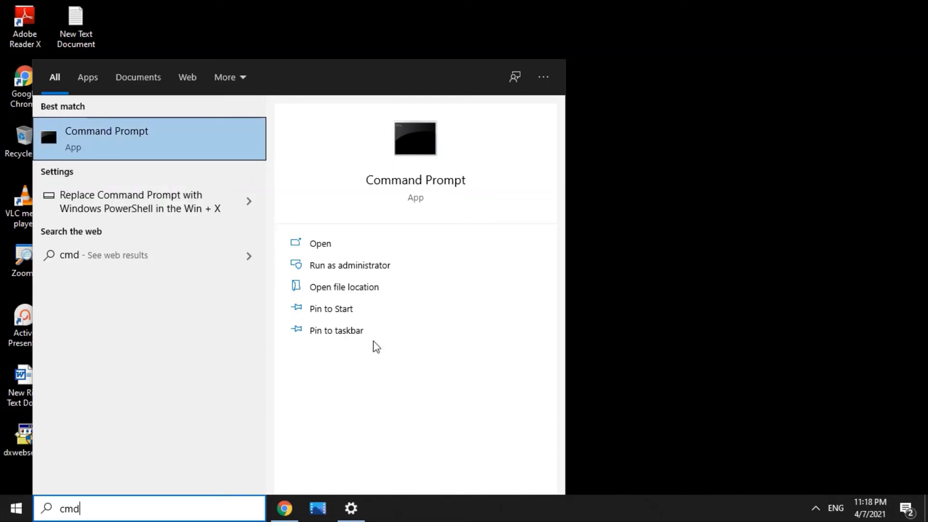
Enter the command "shutdown /s /f /t 0" at the administrator prompt without running it.
click(638, 216)
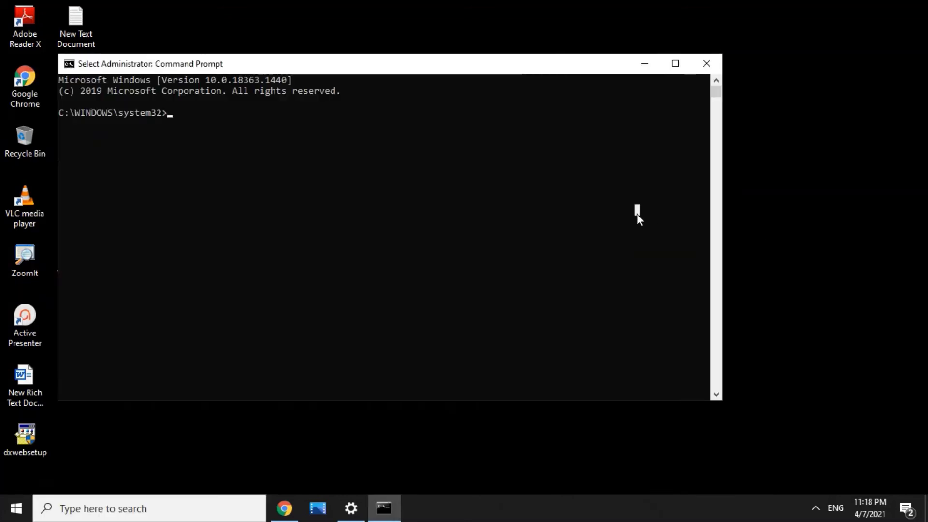
text(shut)
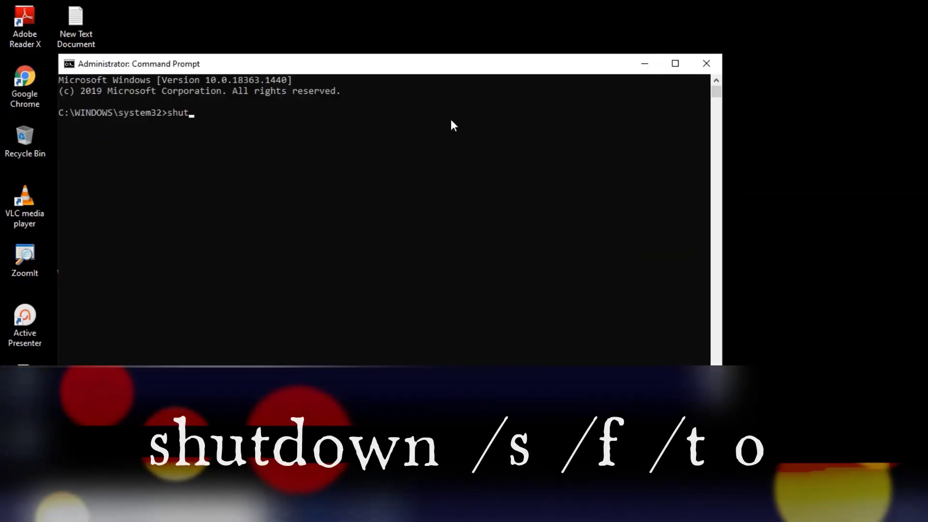
text(dow)
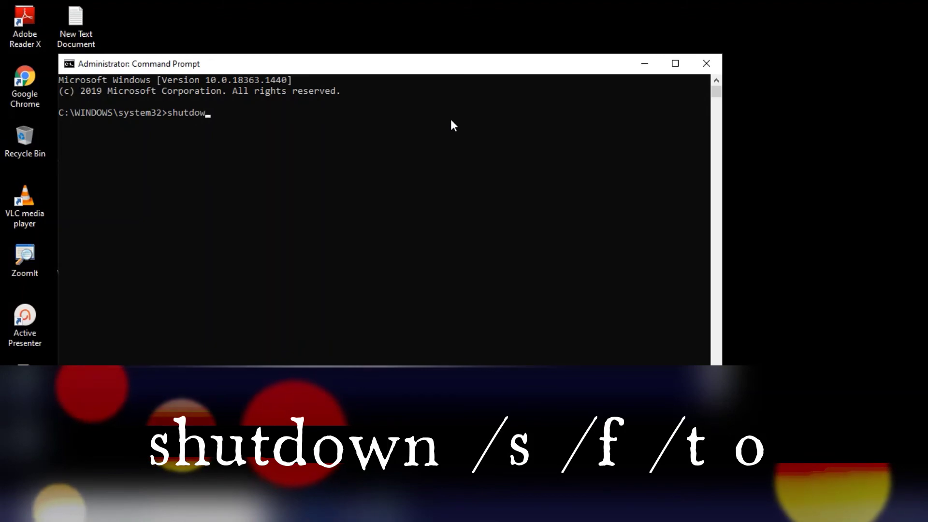
text(n)
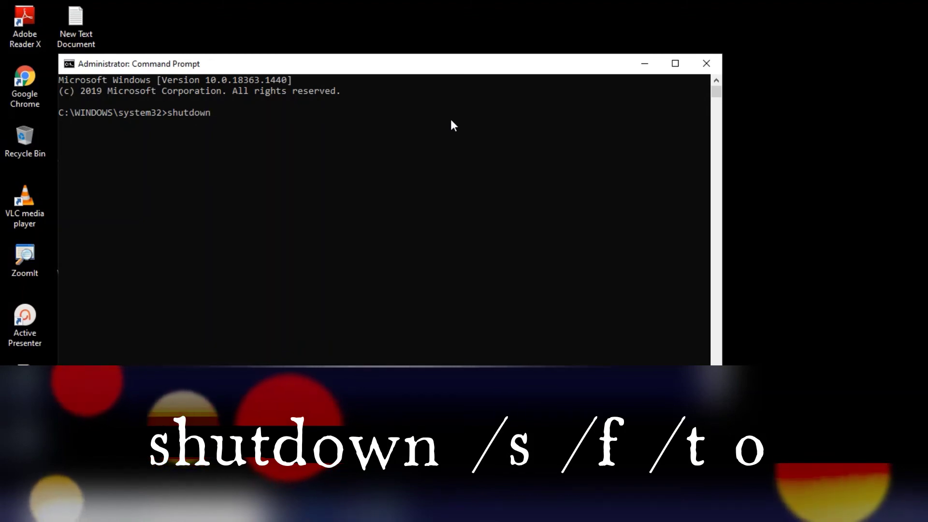
text( /s)
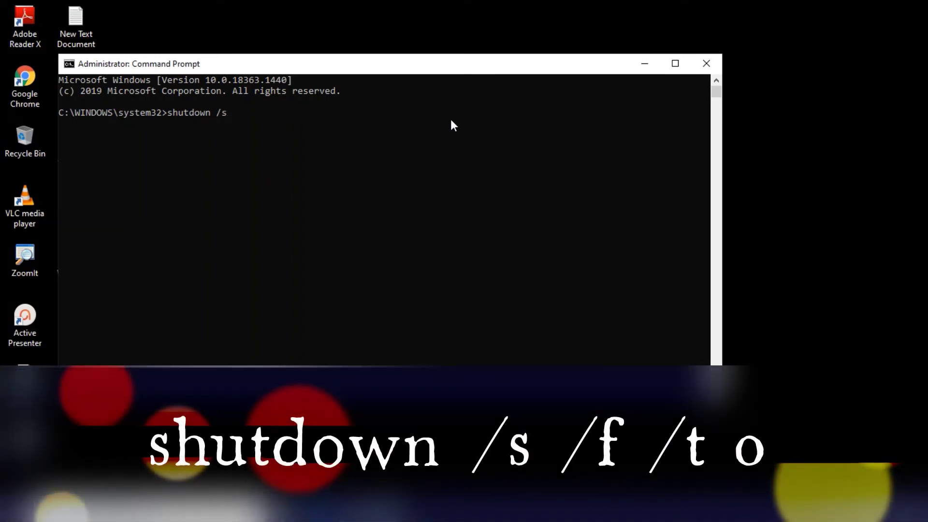
text( /f)
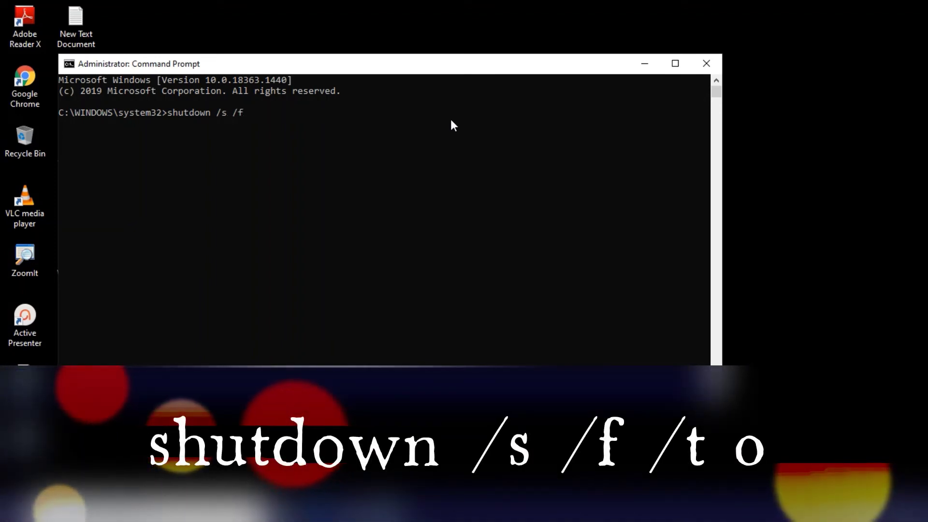
text( /t 0)
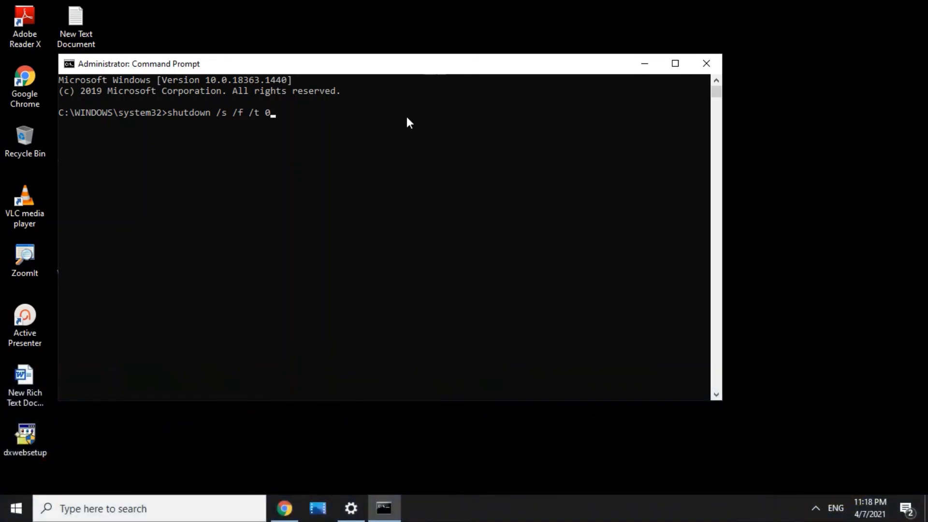
drag(169, 113, 274, 114)
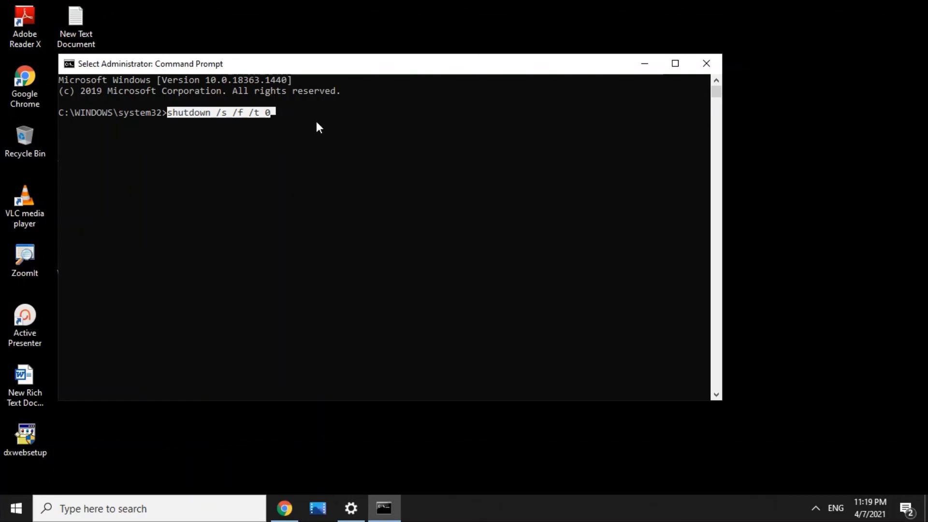
key(ctrl+1)
click(174, 130)
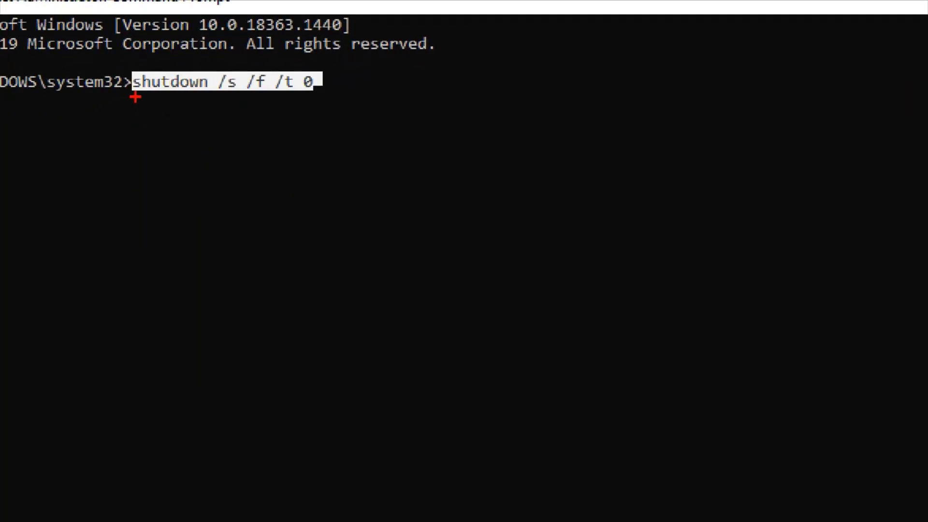
drag(136, 97, 317, 98)
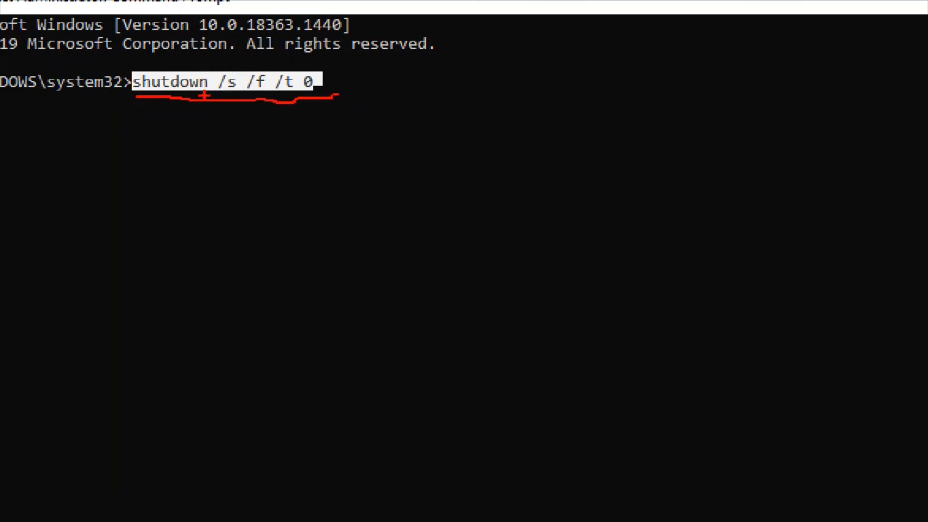
key(Escape)
click(278, 134)
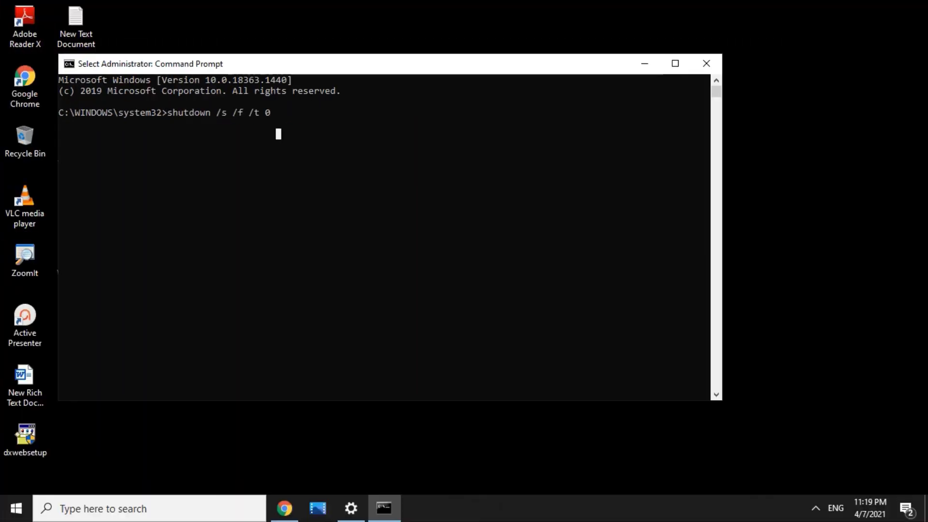
drag(167, 112, 275, 114)
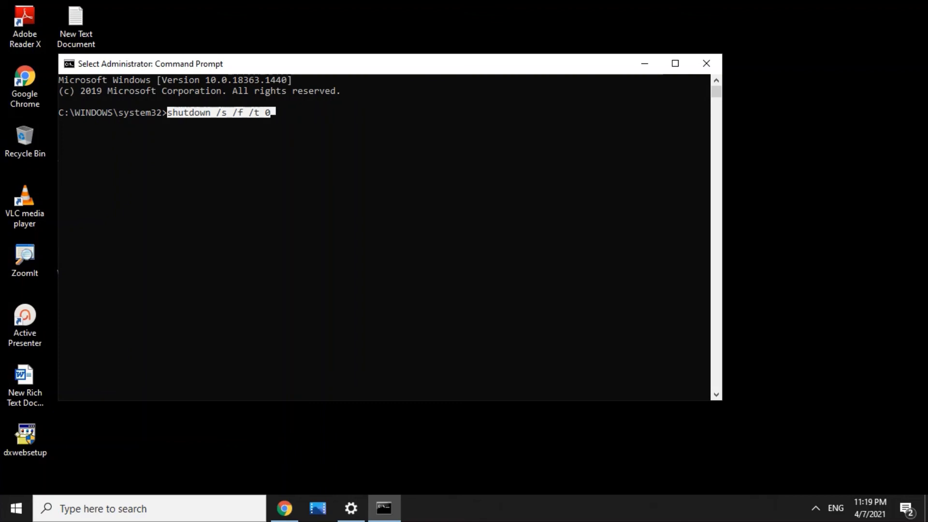
key(Return)
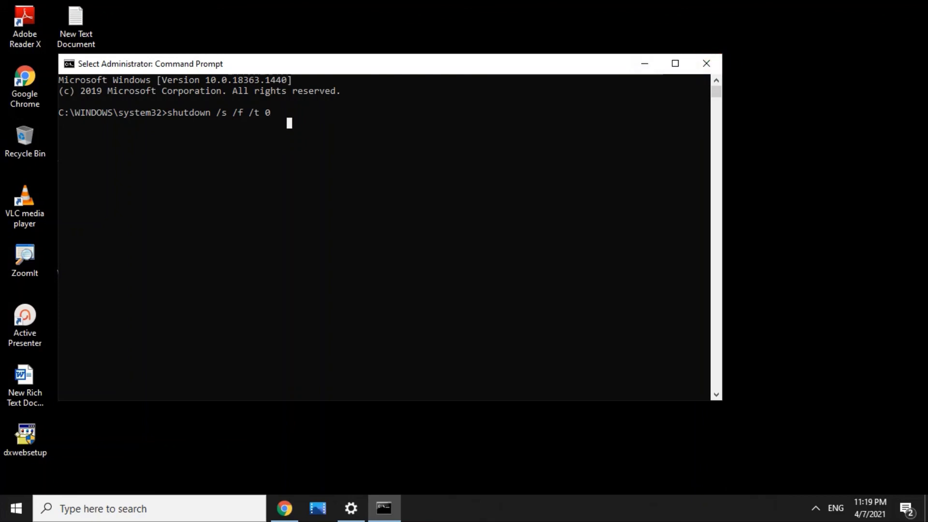
drag(212, 112, 270, 113)
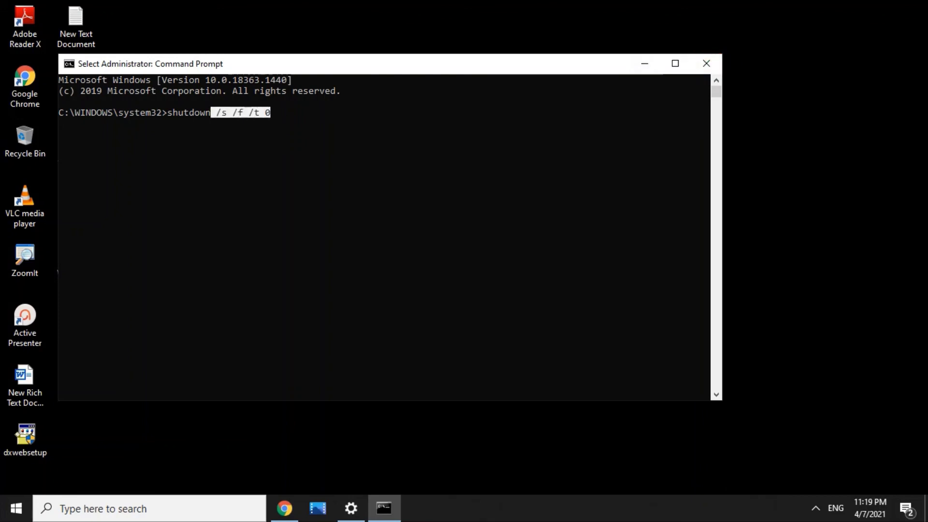
click(224, 123)
drag(167, 112, 238, 112)
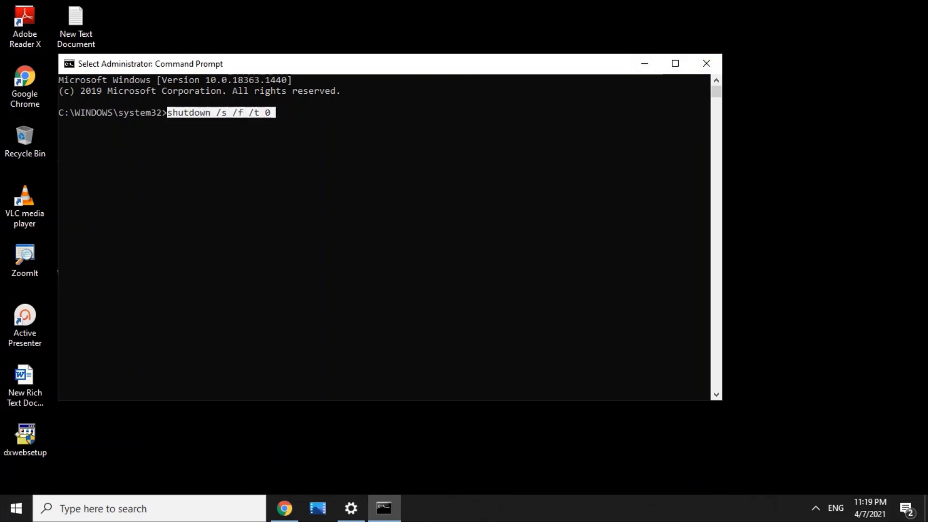